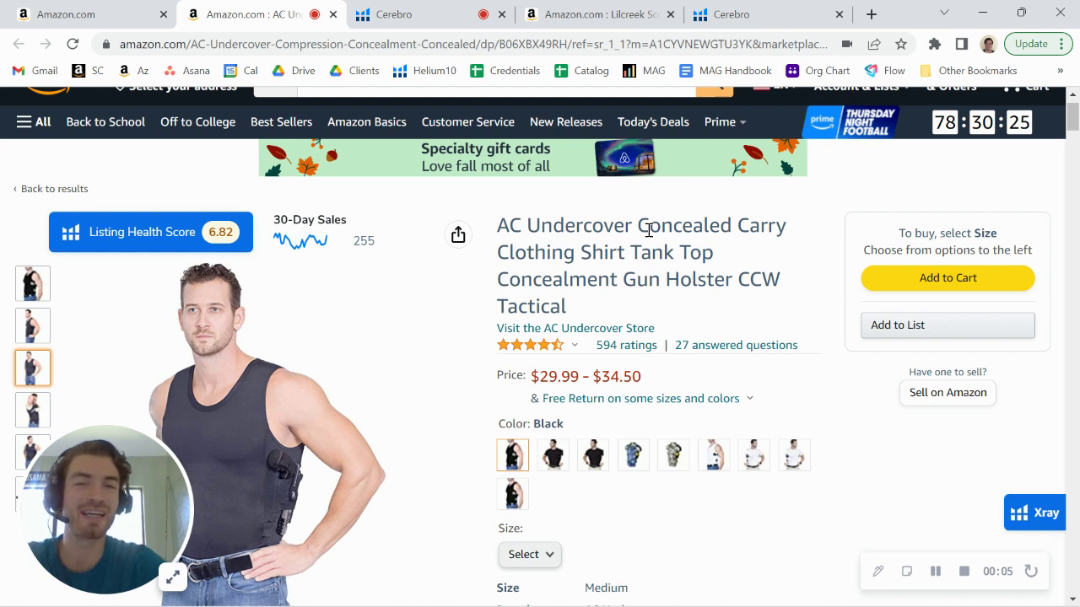
Step: Look over the AC Undercover tank top listing and check its organic and sponsored keyword counts in the Cerebro report
scroll(648, 230, down, 1)
scroll(568, 264, down, 1)
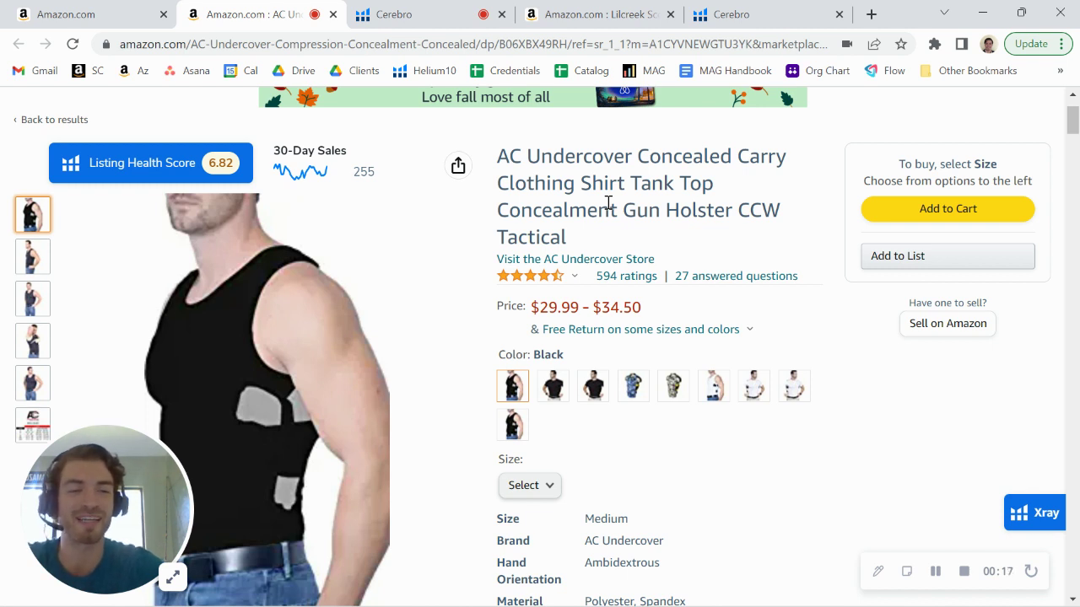
click(434, 13)
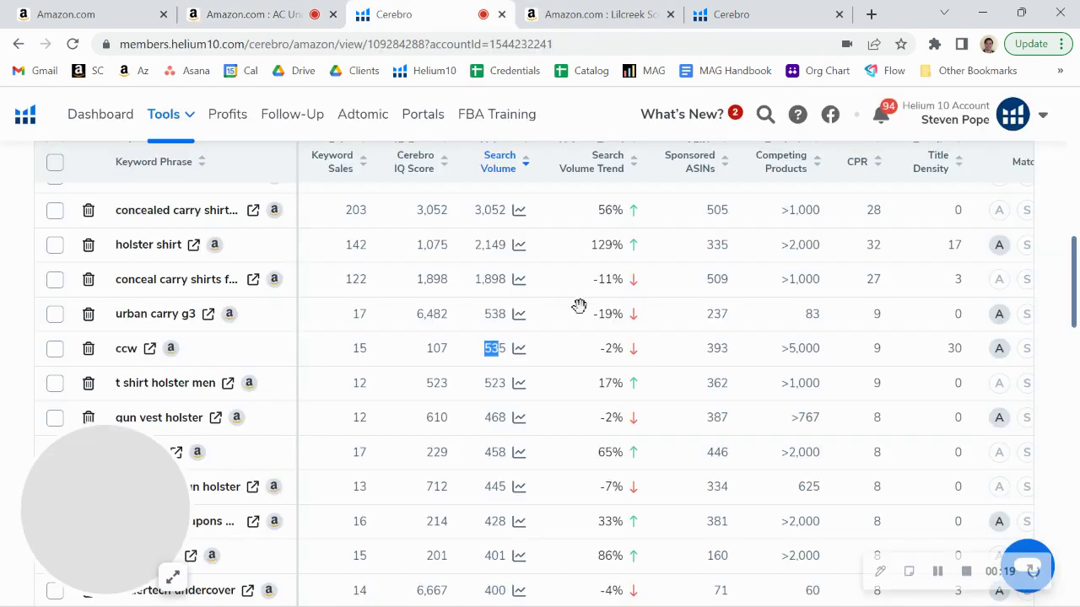
scroll(582, 316, up, 4)
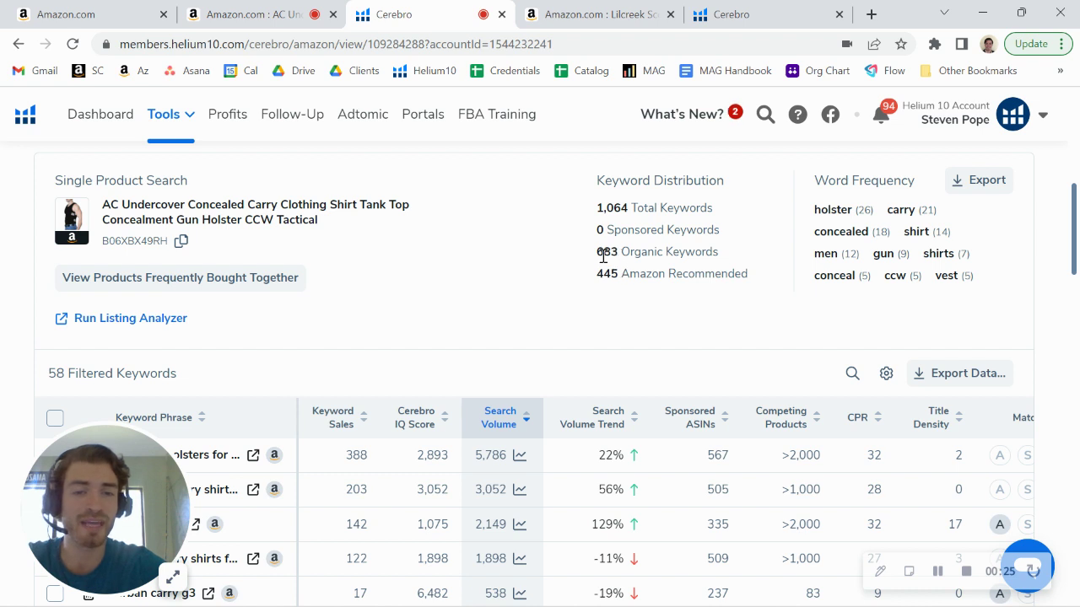
double_click(600, 249)
double_click(602, 230)
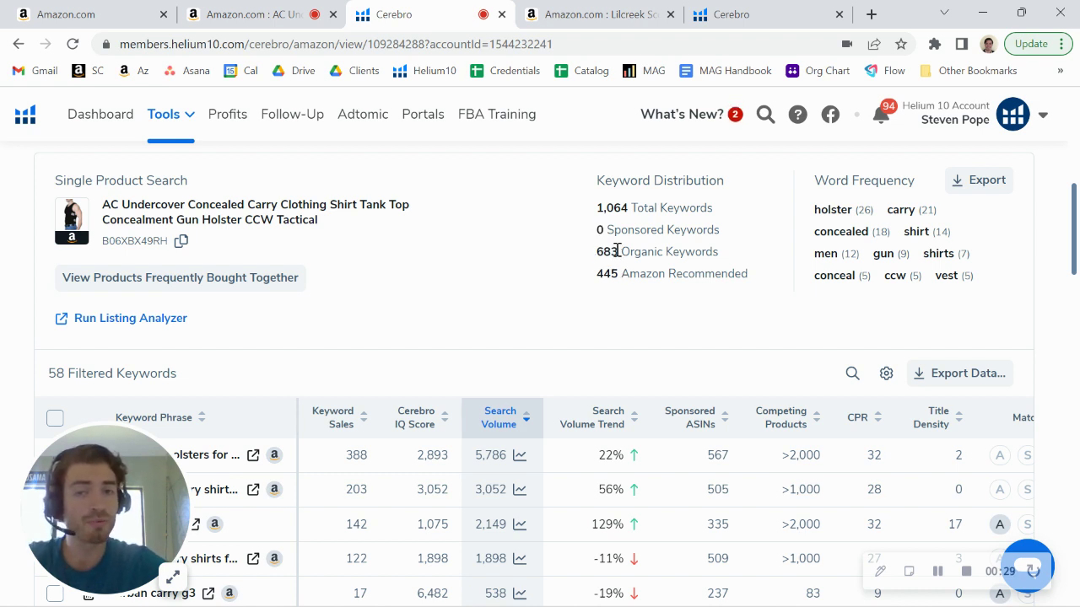
drag(617, 250, 595, 257)
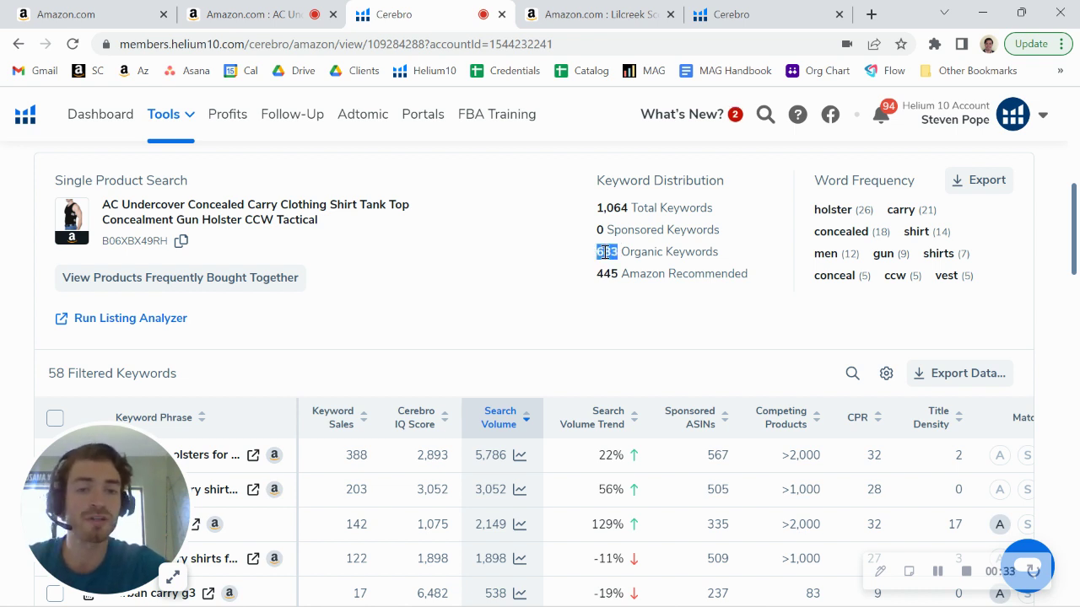
click(606, 251)
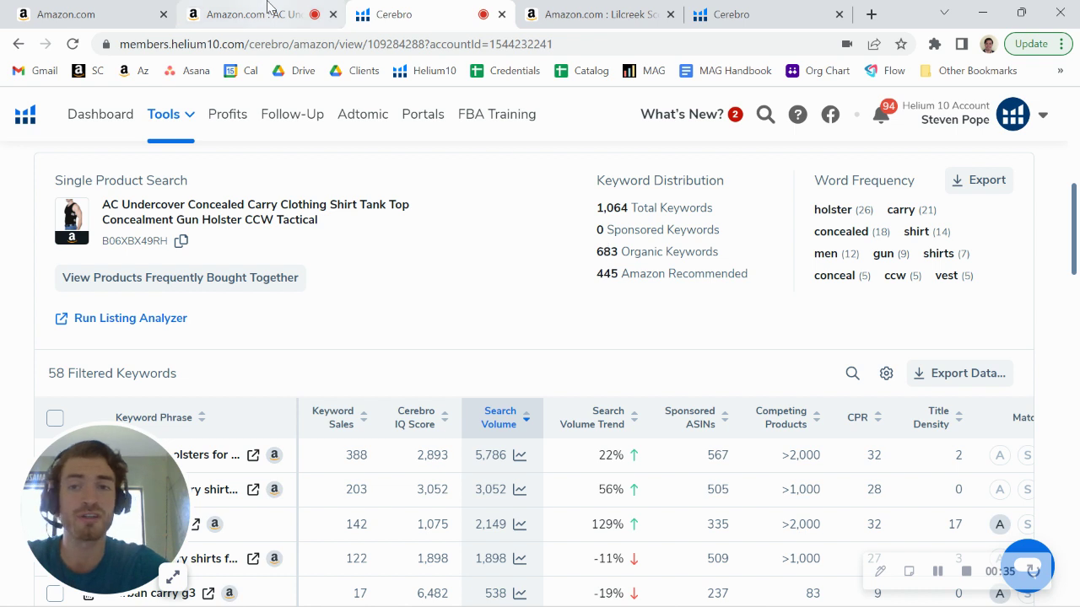
Step: View the Lilcreek shirt listing and compare its organic and sponsored keyword counts in Cerebro with those of the AC Undercover product
click(241, 15)
click(495, 4)
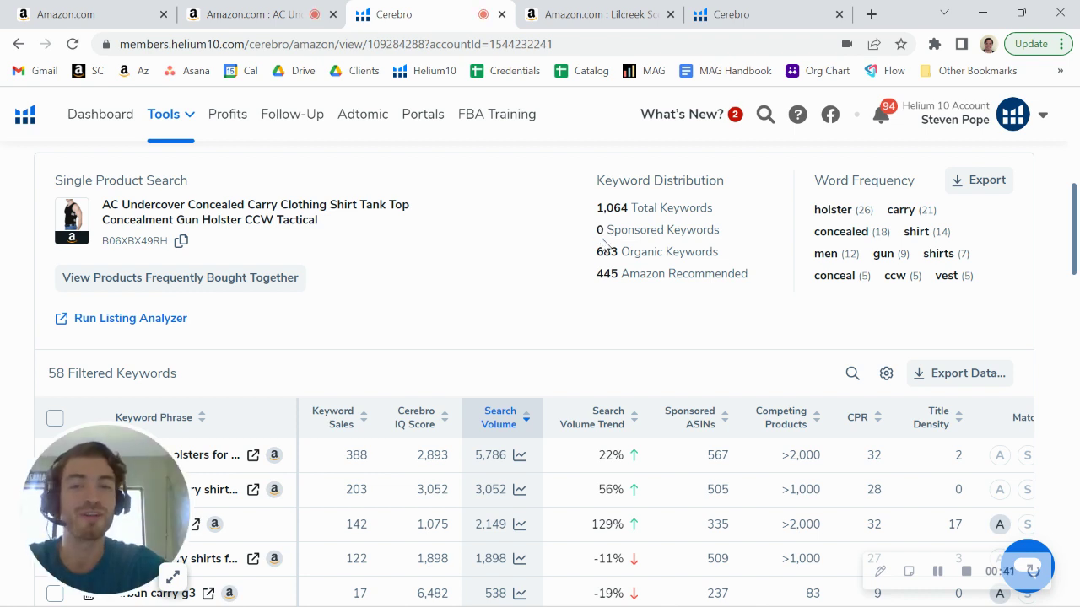
click(599, 10)
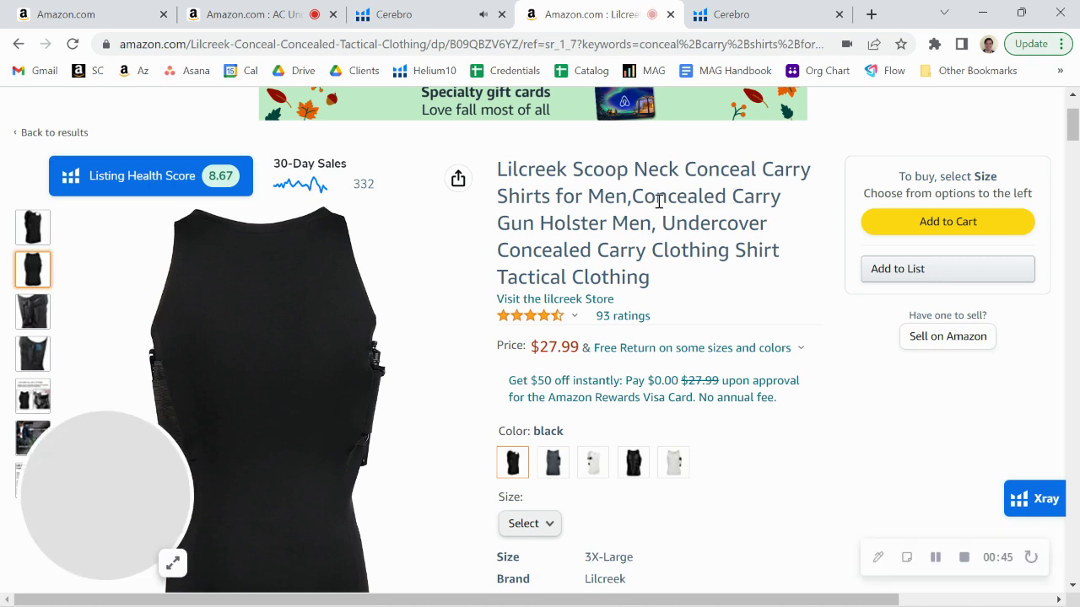
click(727, 10)
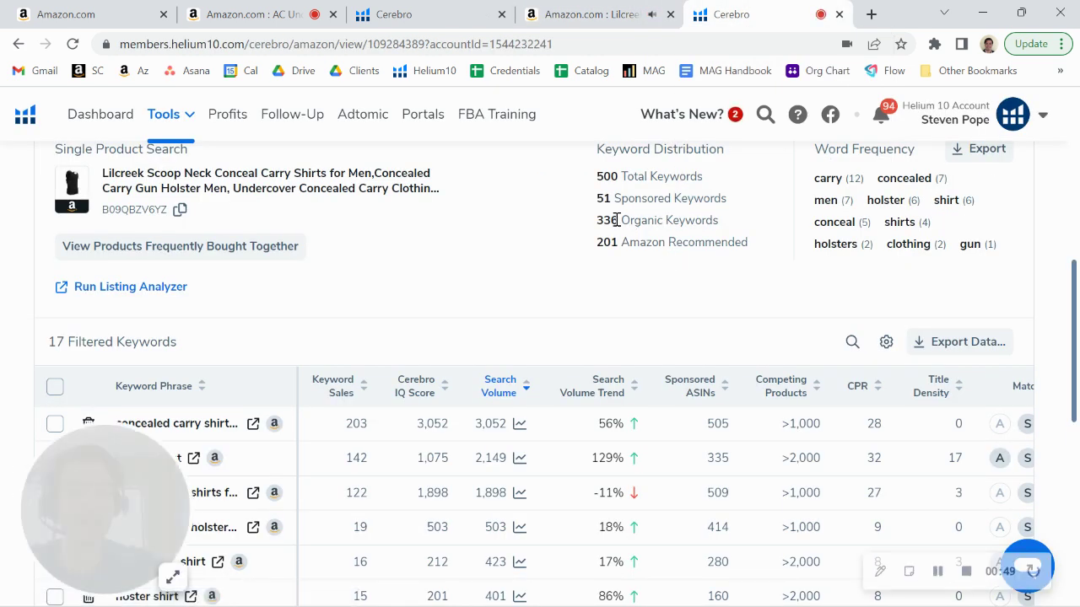
drag(620, 222, 593, 227)
click(405, 15)
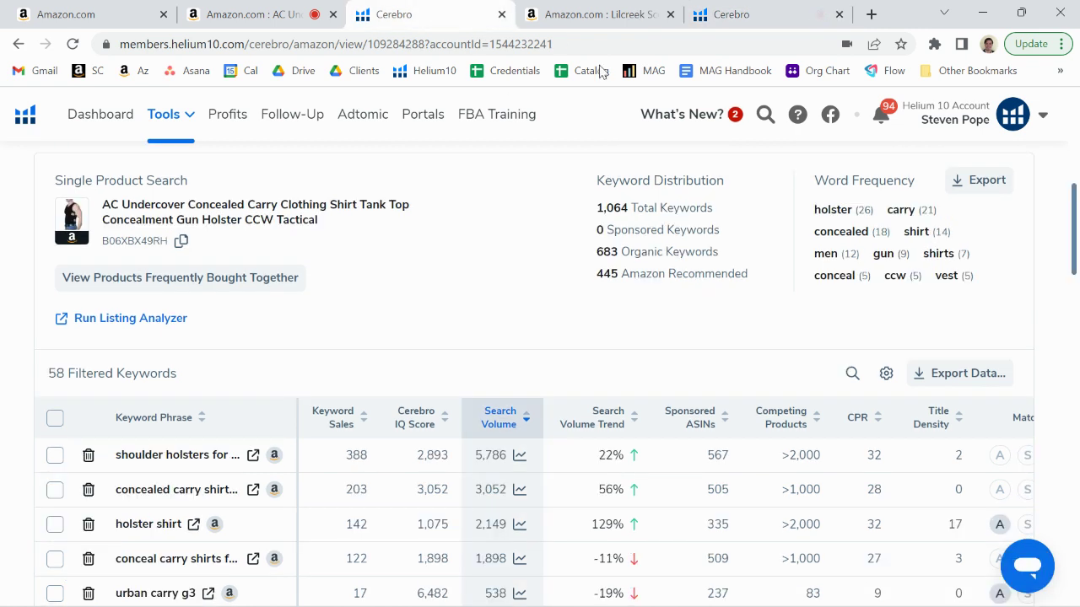
click(742, 14)
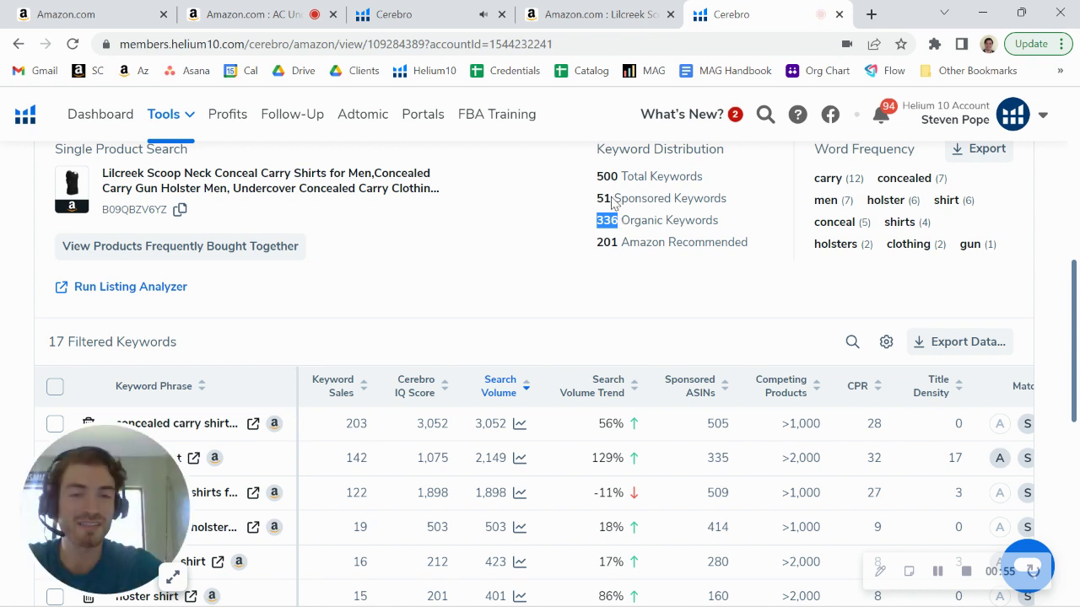
drag(612, 199, 598, 198)
click(624, 222)
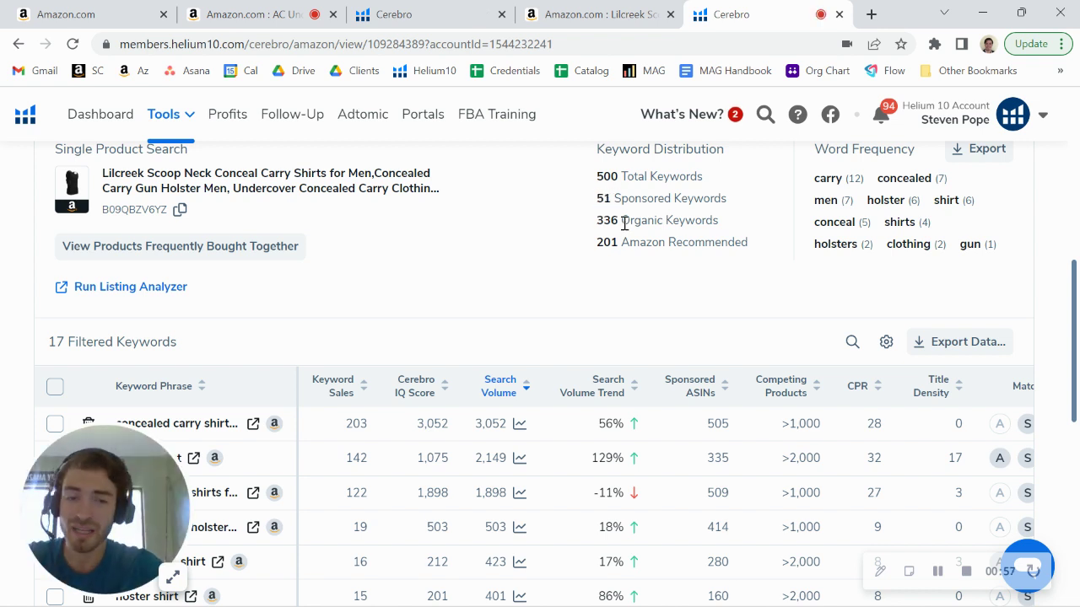
Step: Look across the Lilcreek shirt's filtered keyword table, including the columns beyond Title Density
scroll(667, 321, down, 1)
scroll(843, 393, right, 3)
scroll(844, 393, left, 3)
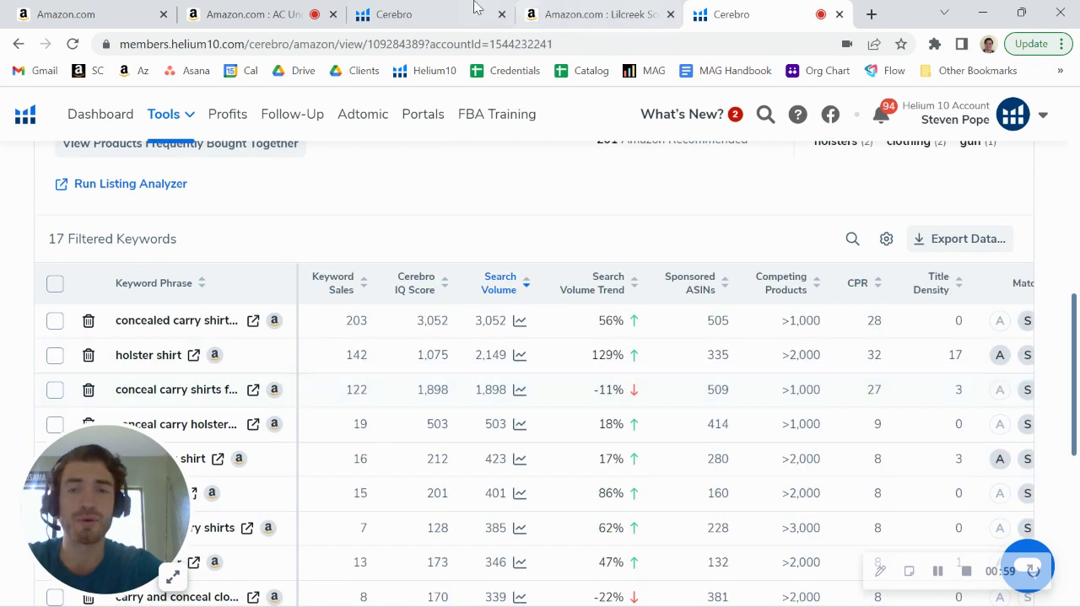
Step: Re-enter 1 as the minimum Organic Rank in the filters of the AC Undercover keyword report
click(474, 7)
scroll(591, 270, up, 2)
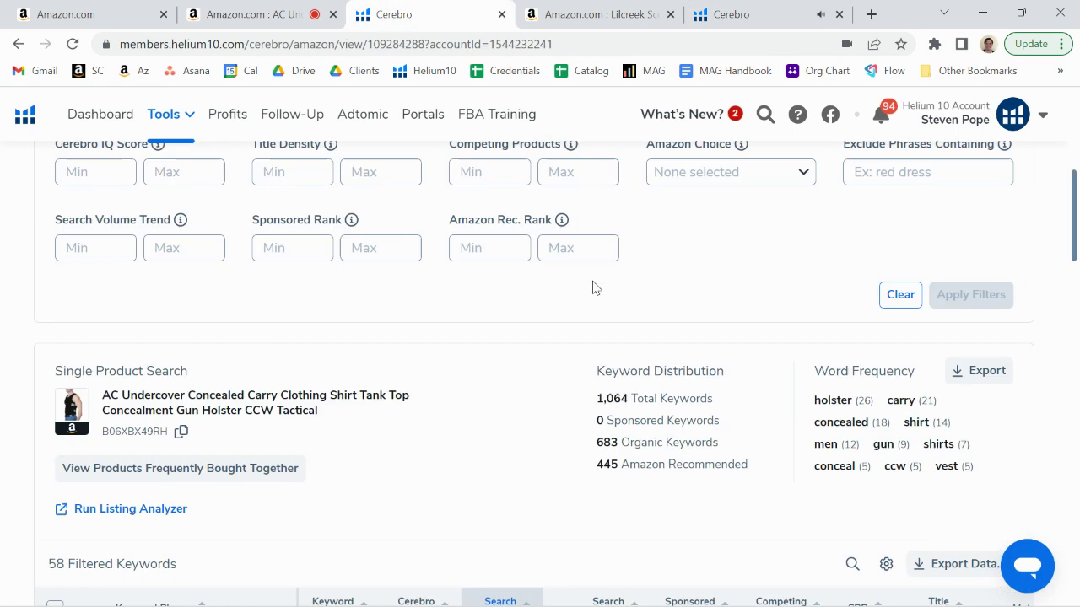
scroll(595, 288, up, 1)
click(469, 205)
key(BackSpace)
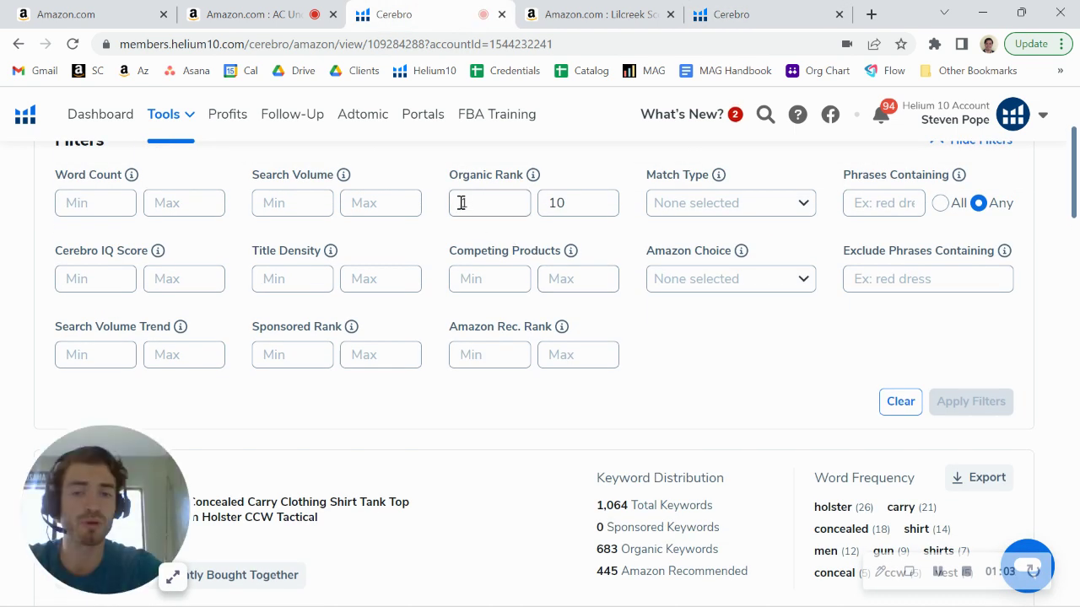
text(1)
Step: Check the search volume and organic rank of the keyword ccw in the AC Undercover keyword table
scroll(614, 371, down, 1)
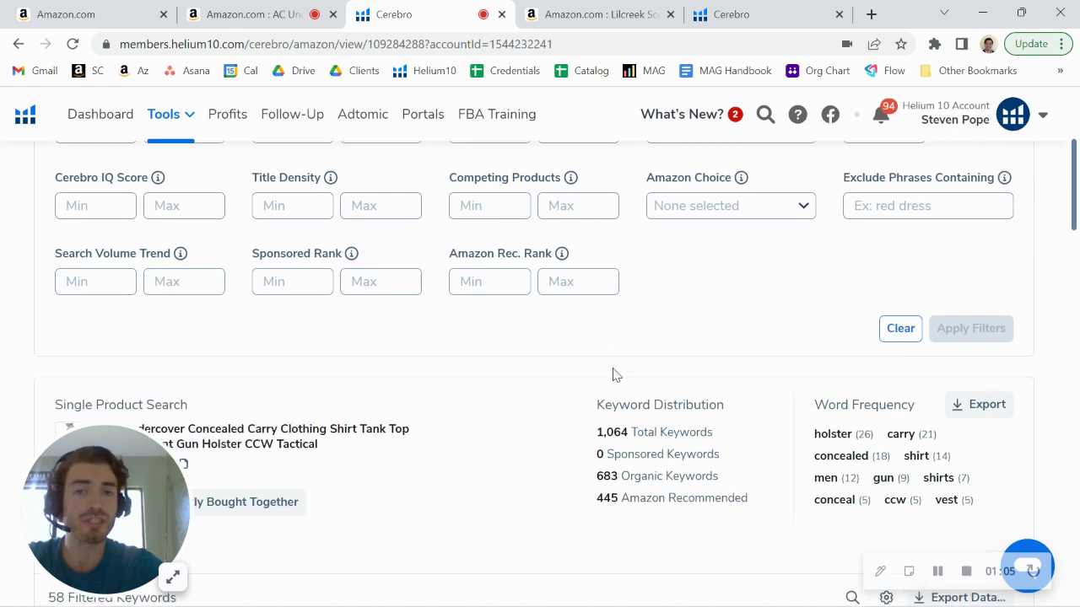
scroll(613, 375, down, 5)
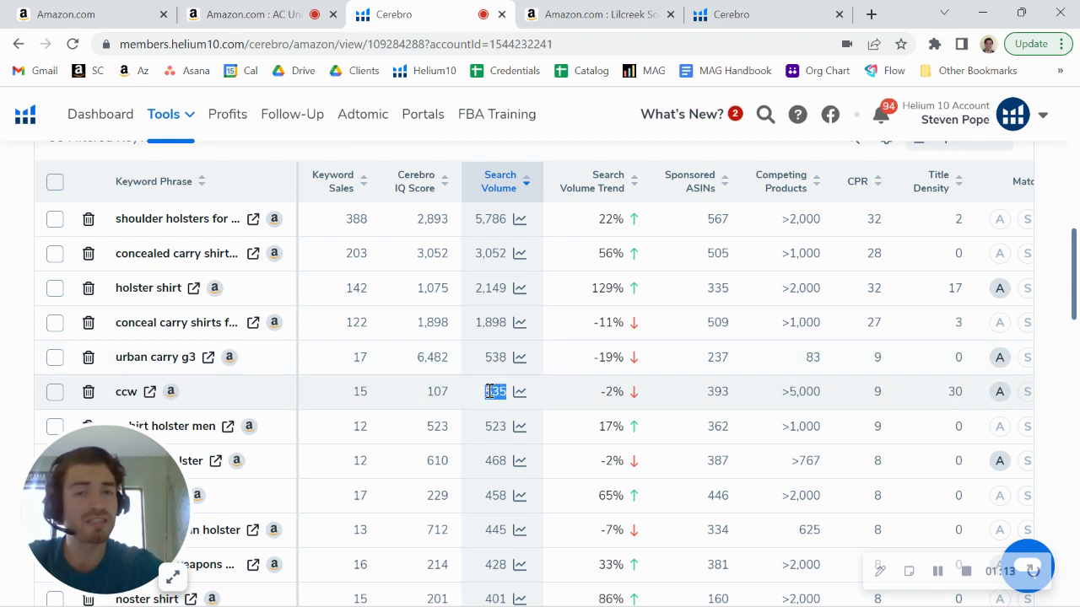
scroll(609, 391, right, 3)
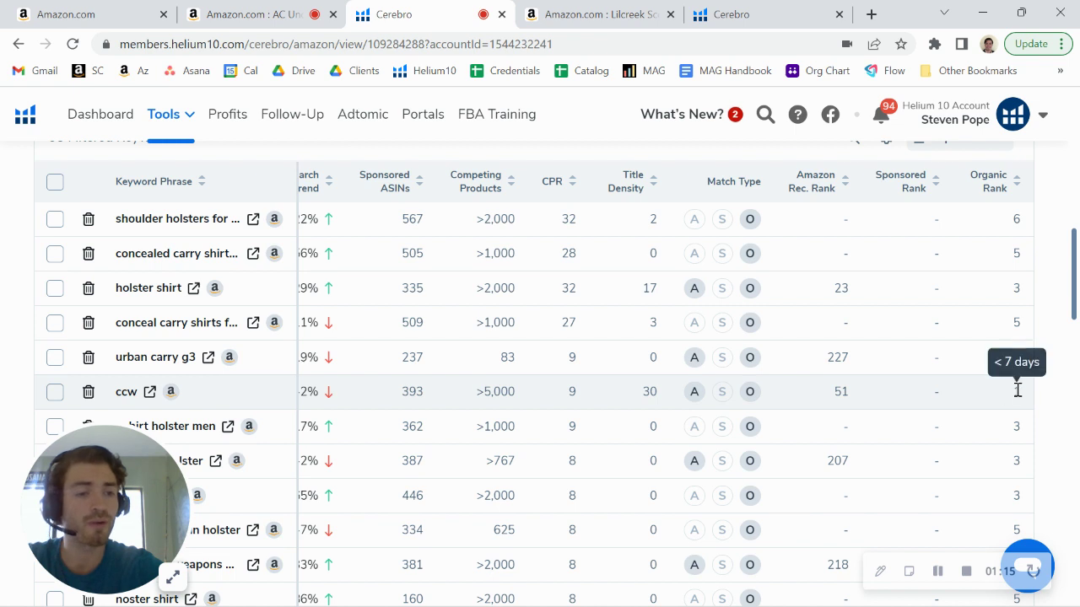
scroll(935, 402, left, 3)
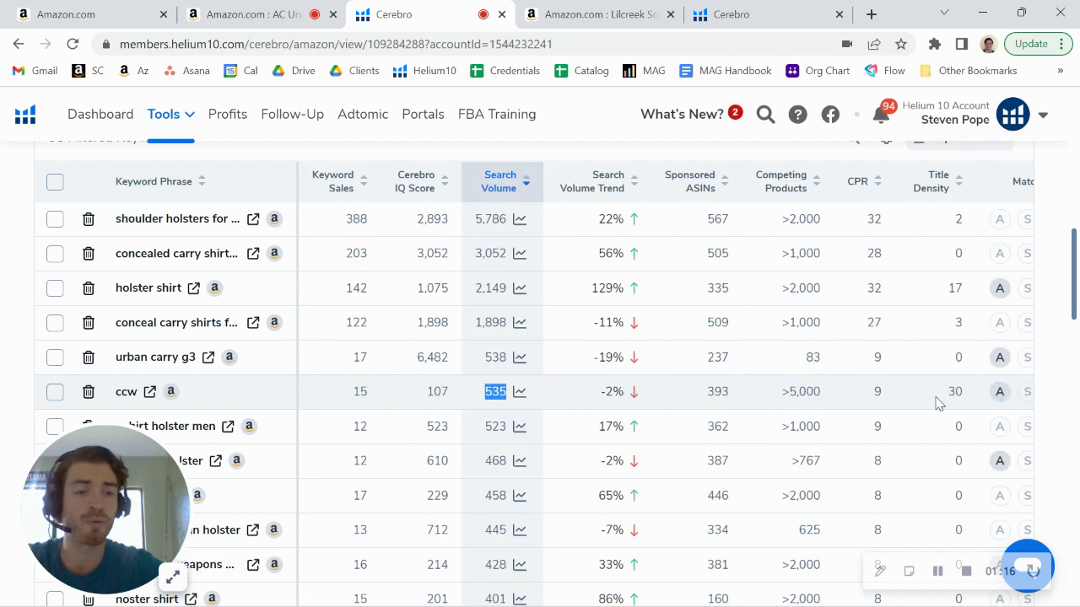
Step: Open the Amazon search results for the keyword ccw and find where the AC Undercover tank top is placed among them
click(150, 392)
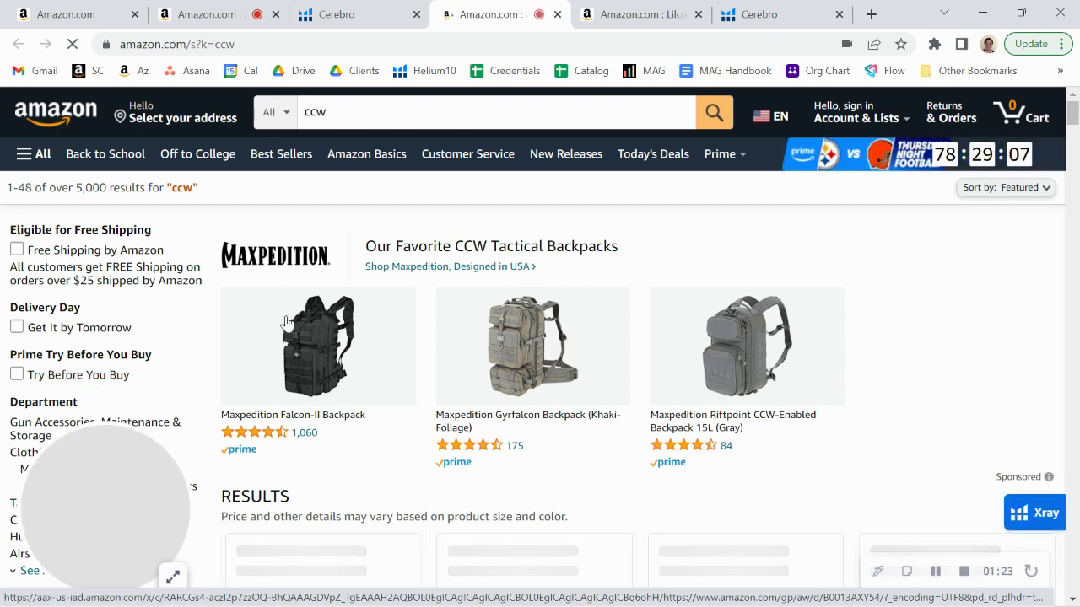
scroll(435, 375, down, 3)
scroll(435, 374, down, 3)
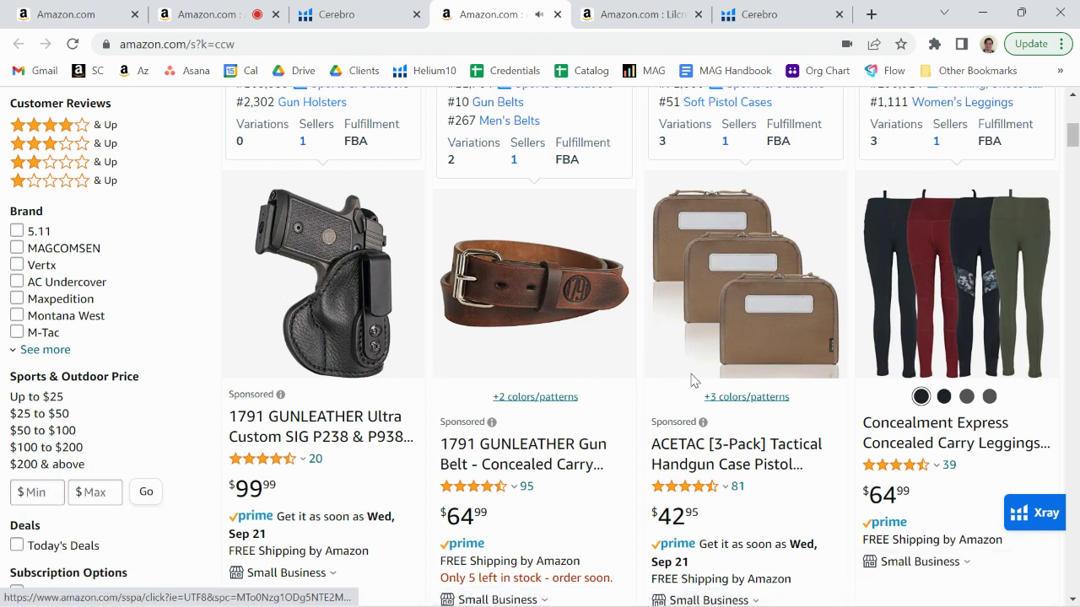
scroll(693, 381, down, 3)
scroll(690, 382, down, 3)
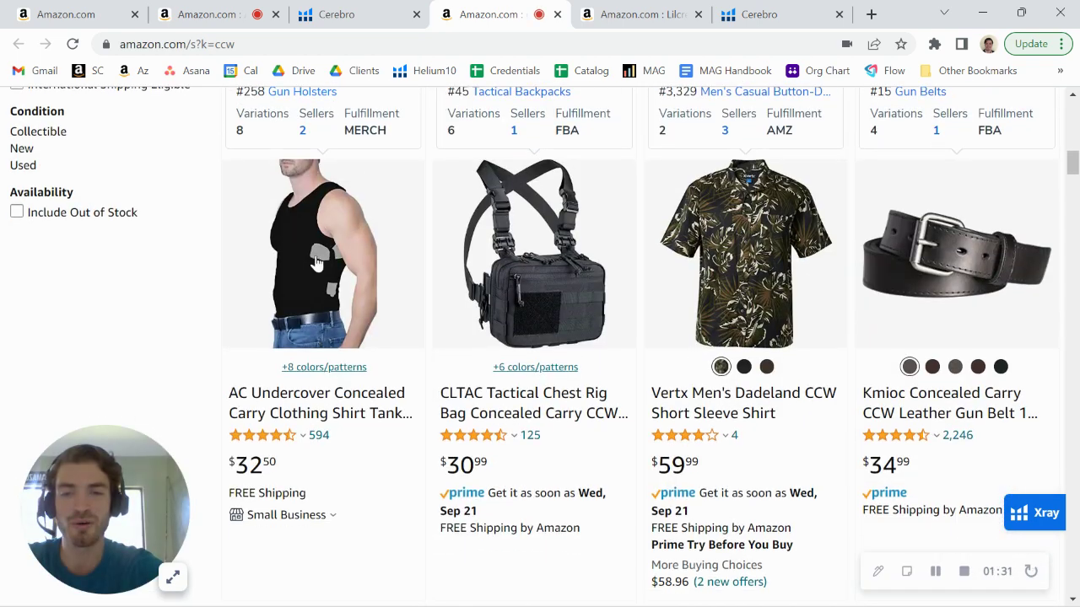
scroll(496, 243, up, 7)
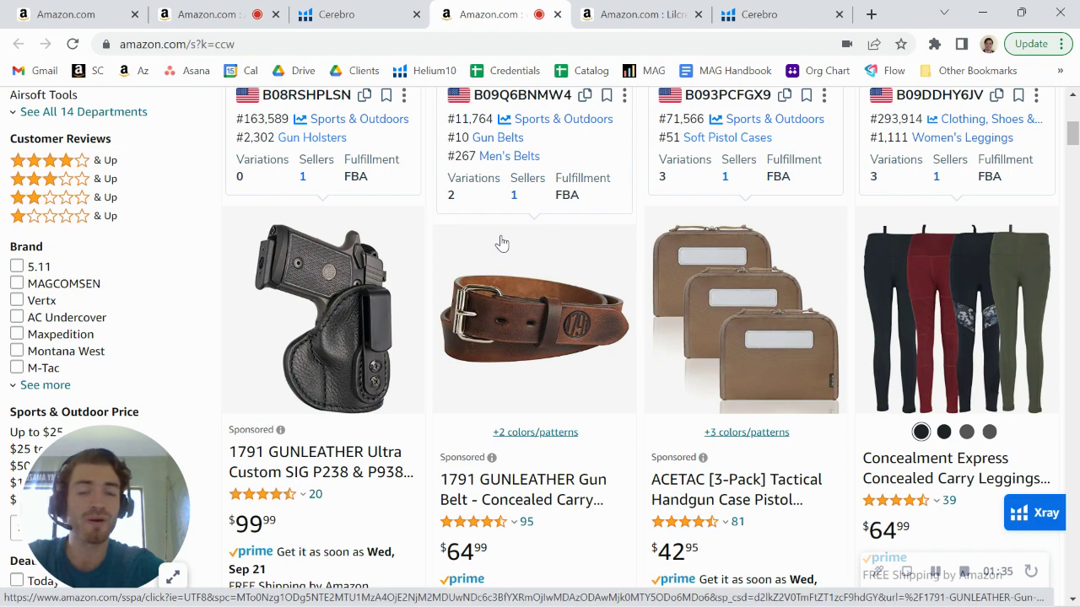
scroll(501, 243, up, 4)
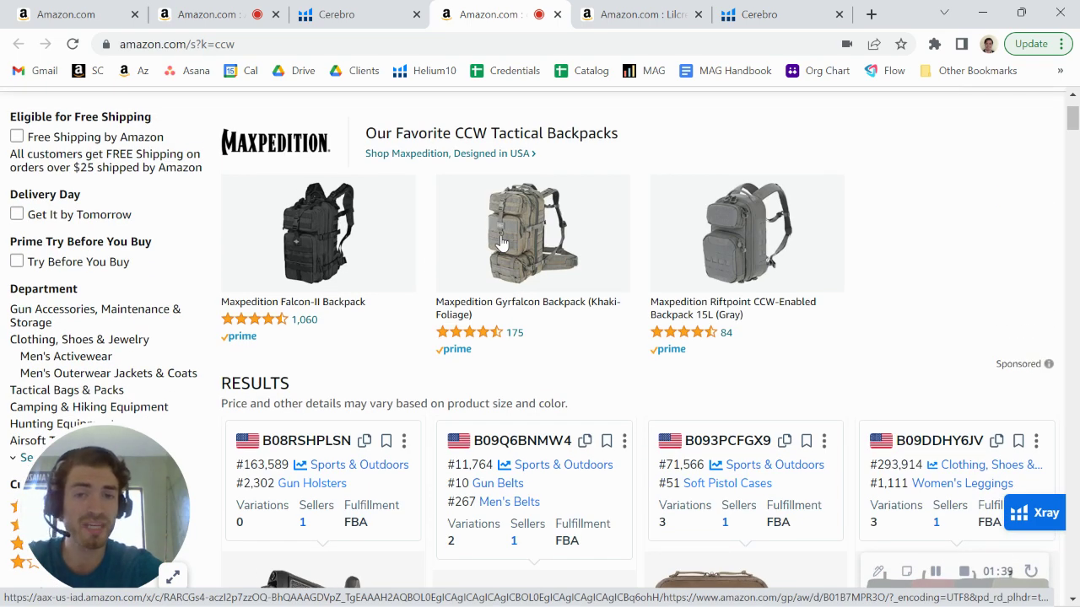
scroll(501, 243, down, 3)
Step: Recheck the AC Undercover keyword distribution in Cerebro and highlight the product title on its Amazon listing
click(355, 14)
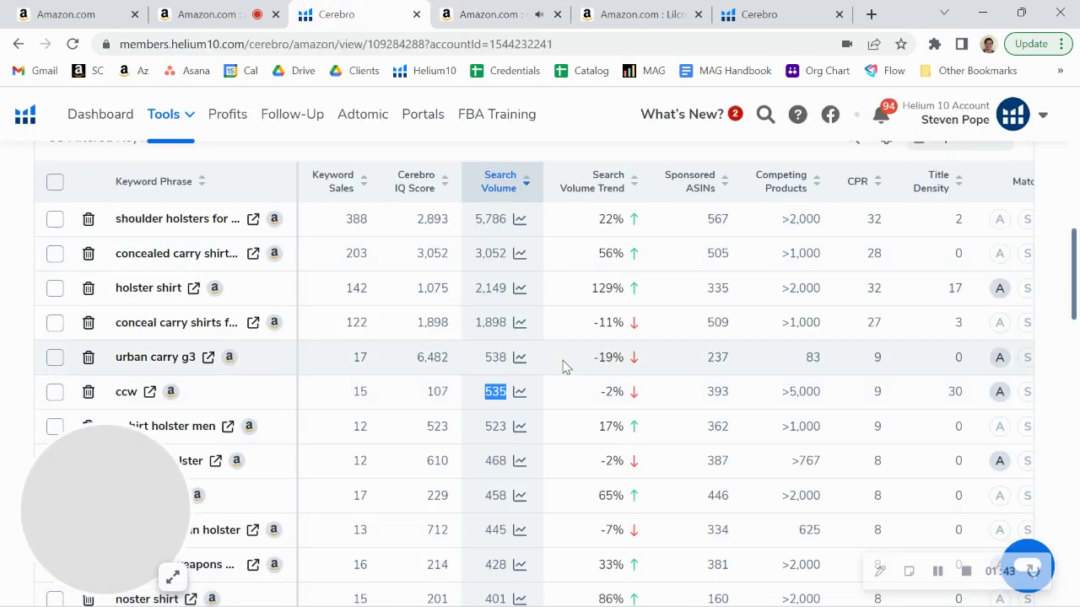
scroll(565, 367, up, 3)
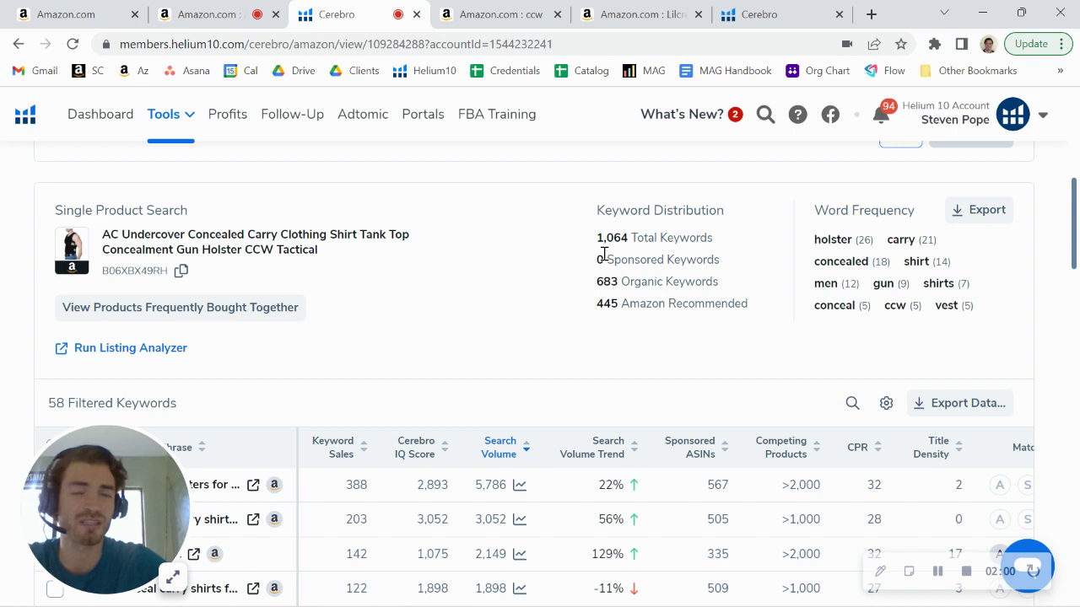
click(207, 15)
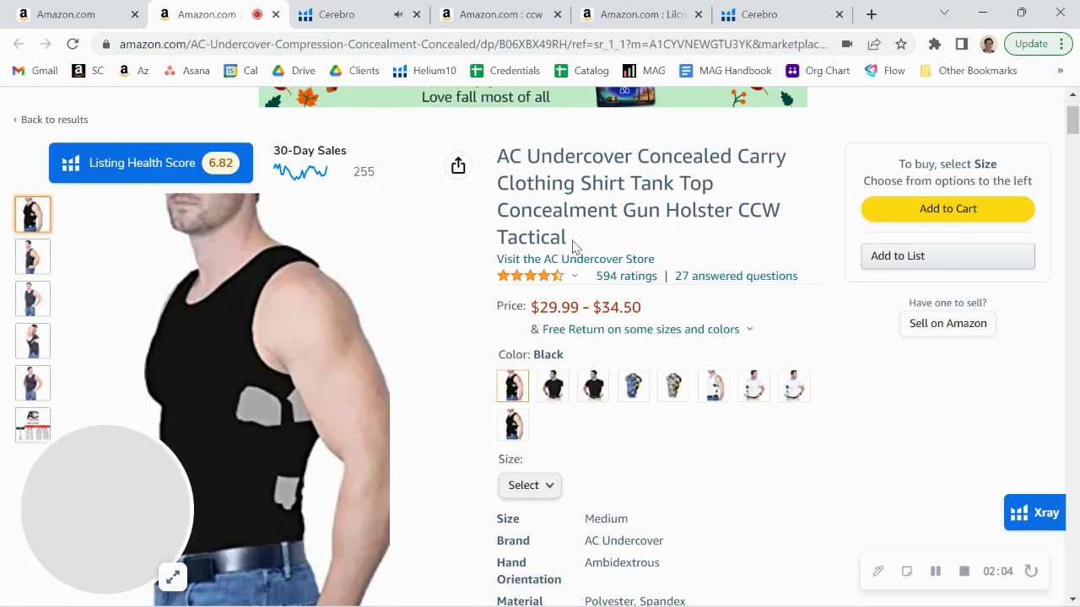
drag(573, 245, 518, 156)
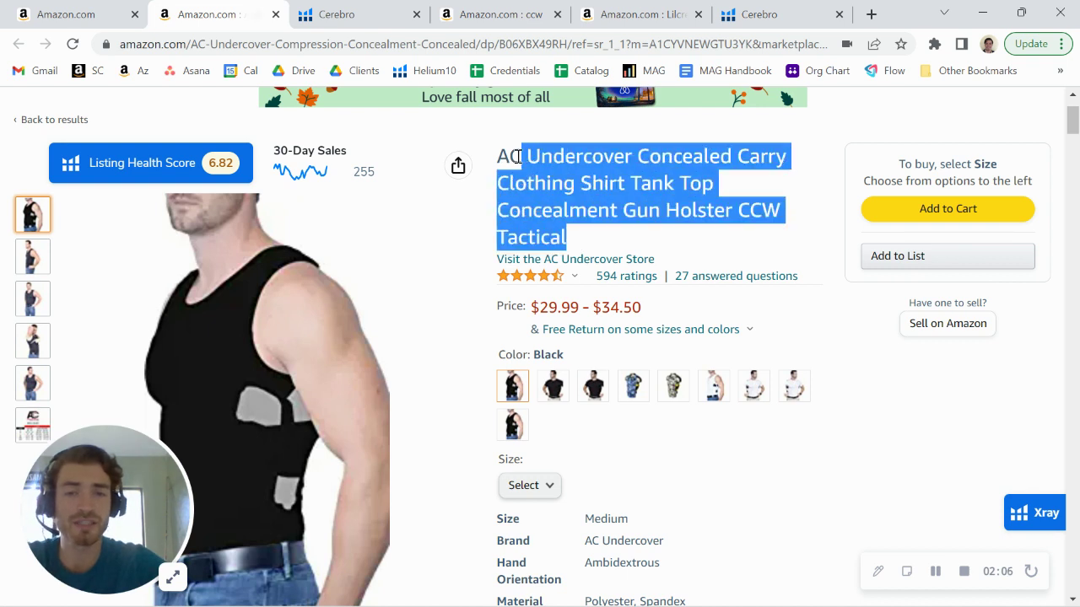
click(585, 194)
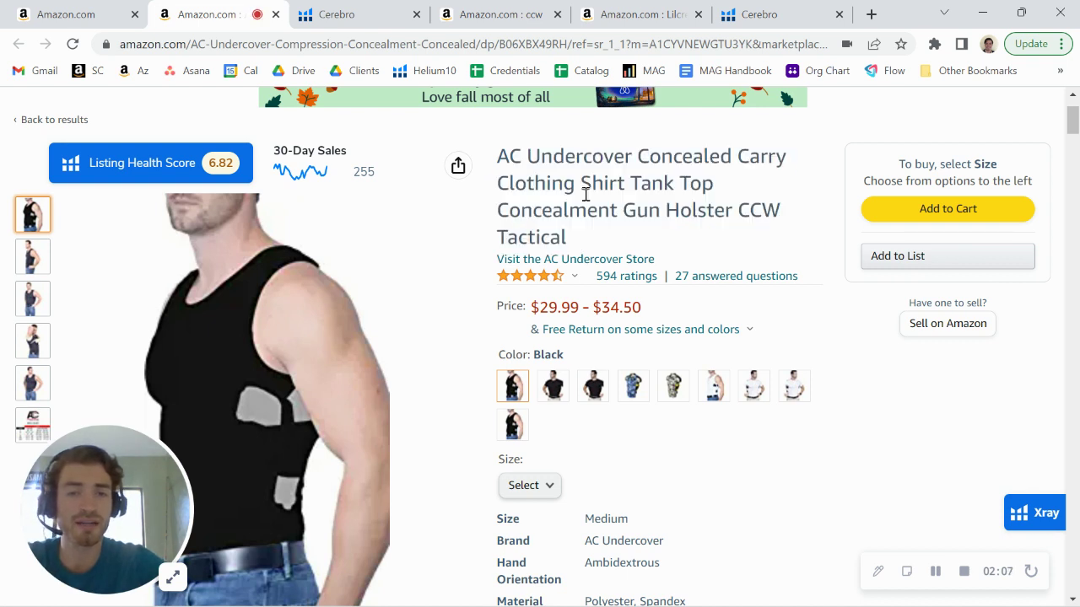
Step: Inspect the AC Undercover listing's Listing Health Score details, comparing the current title length with the 150-character criterion
click(220, 163)
scroll(214, 308, down, 1)
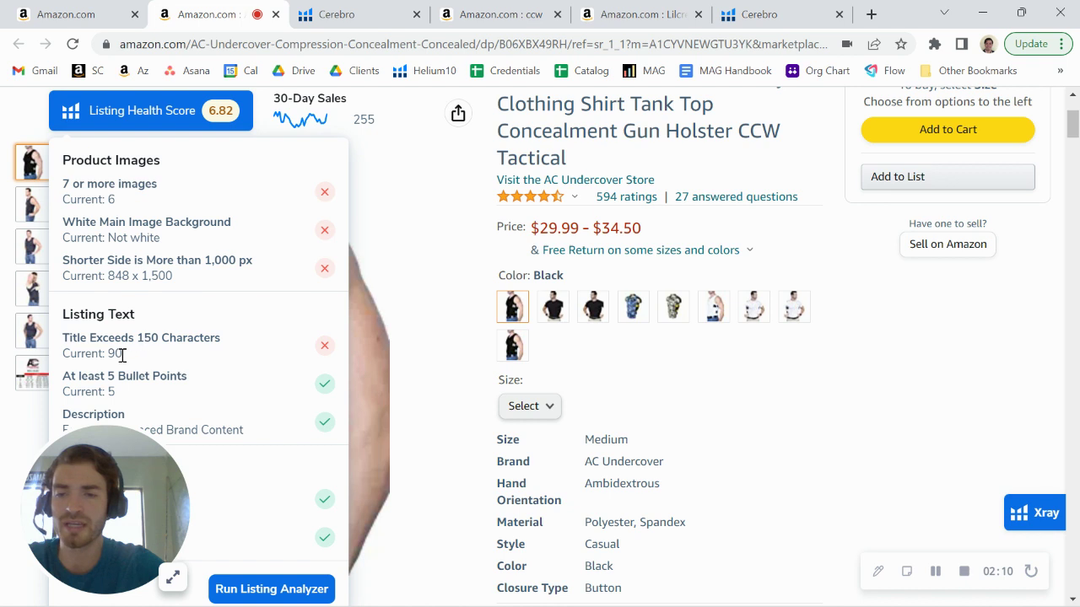
drag(123, 356, 161, 334)
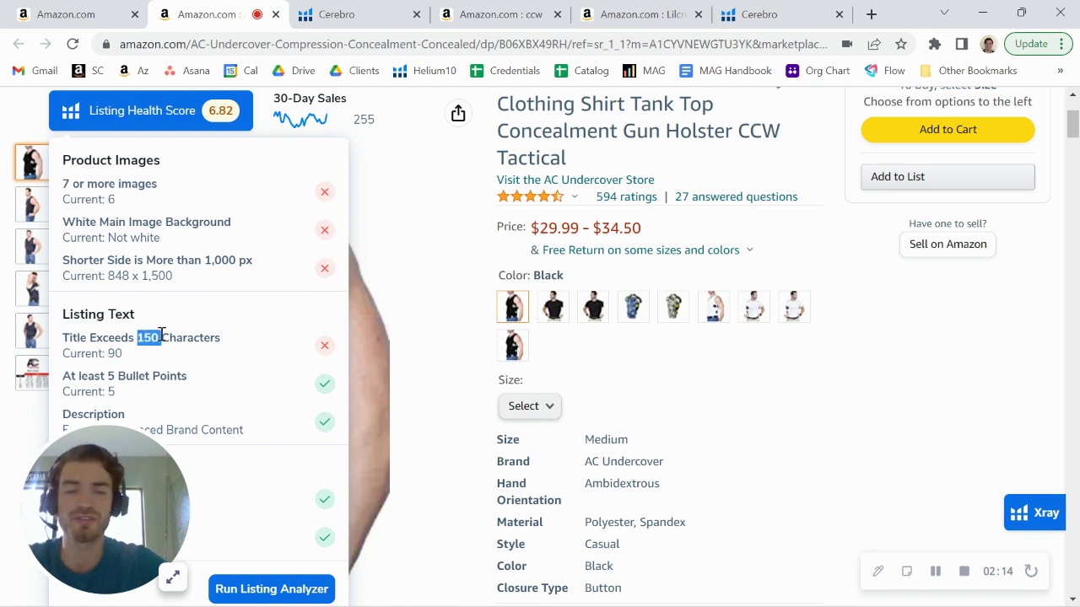
click(227, 123)
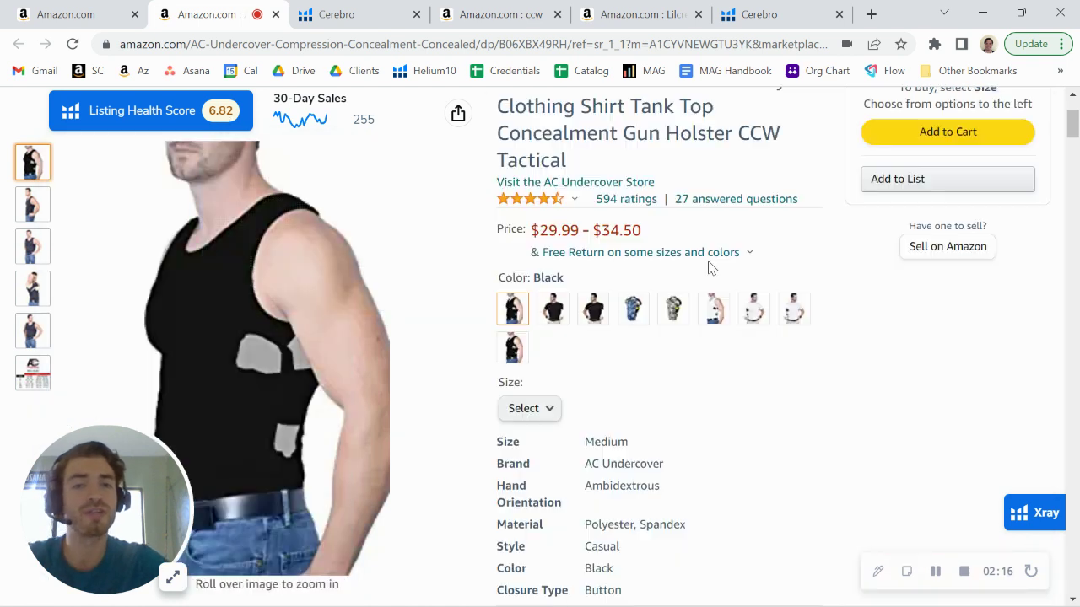
scroll(578, 212, up, 1)
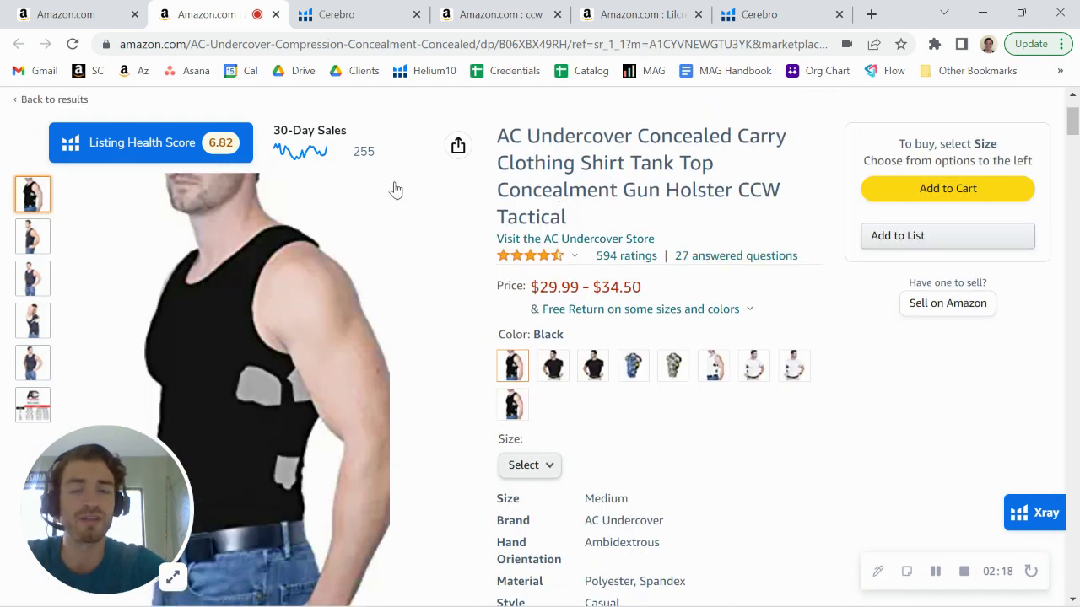
click(226, 144)
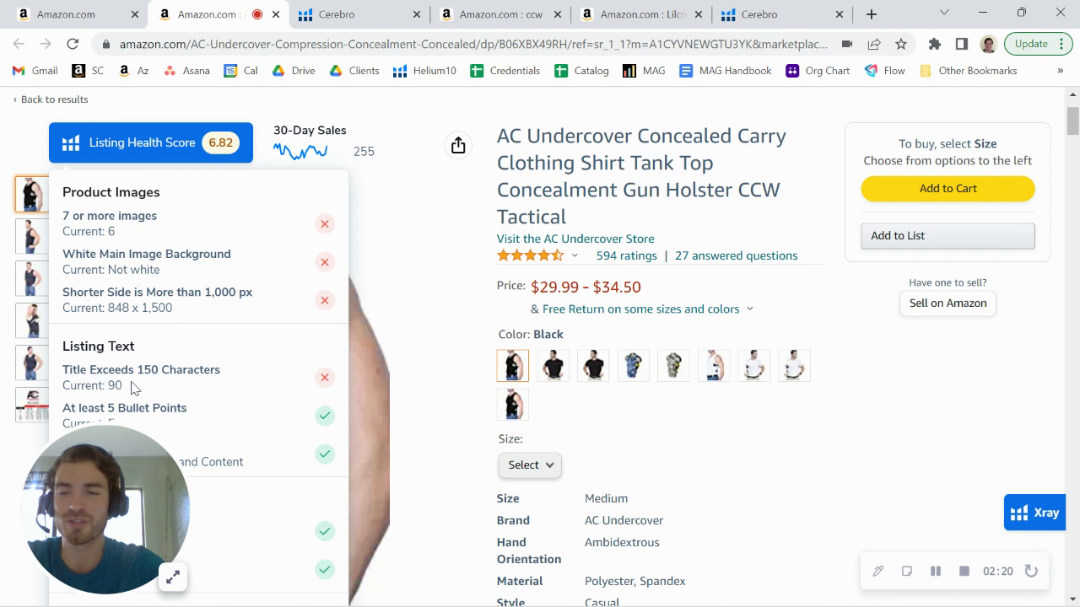
drag(131, 387, 104, 385)
click(228, 141)
Step: Review the AC Undercover listing's bullet points and its enhanced product description with images, and return to the product title
scroll(675, 303, down, 6)
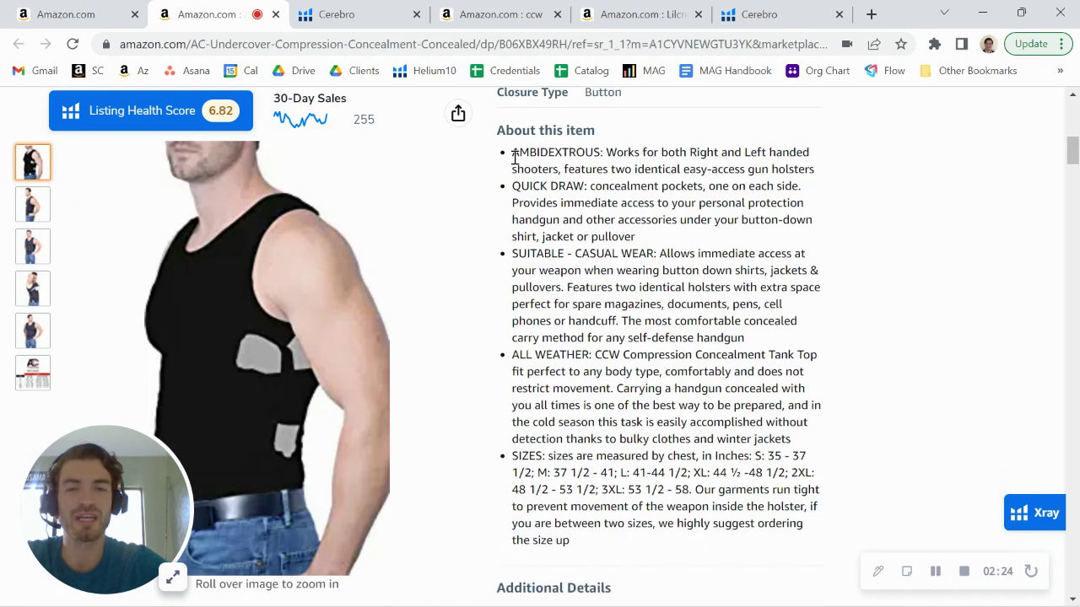
scroll(783, 462, down, 15)
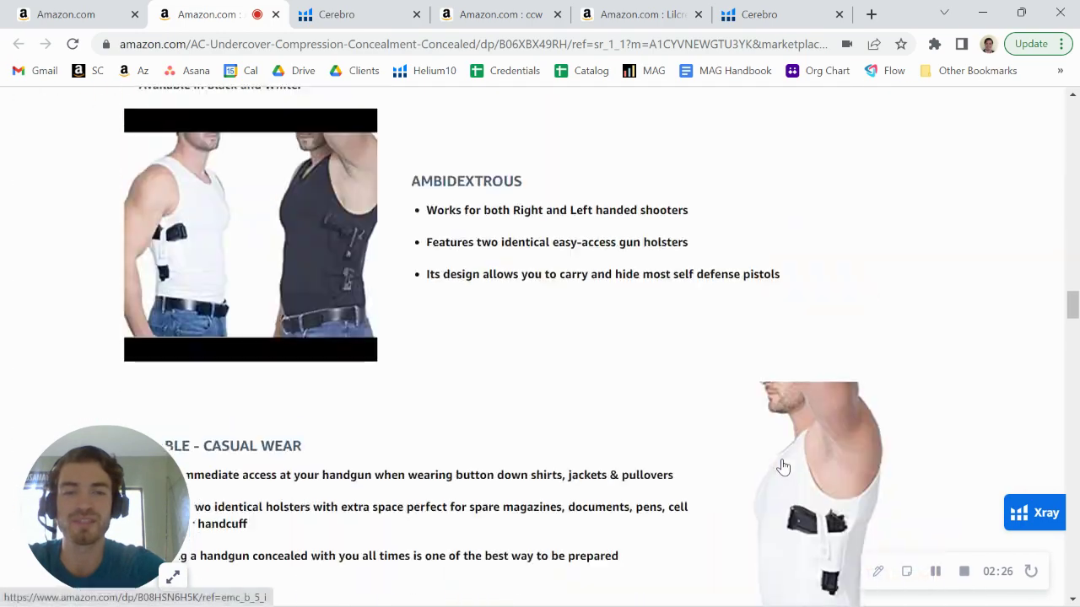
scroll(783, 466, up, 10)
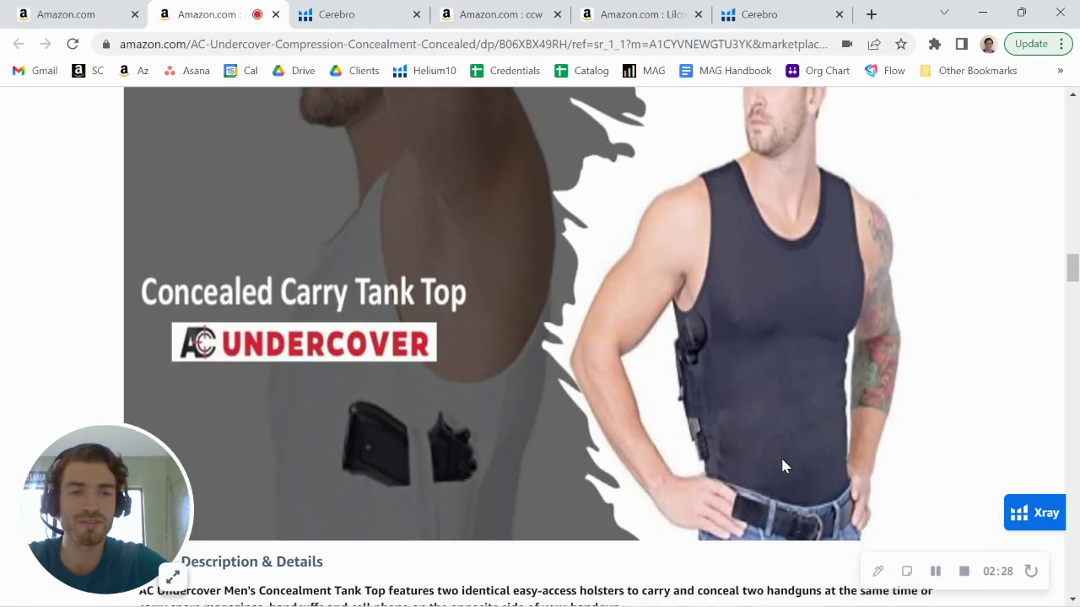
scroll(783, 466, down, 4)
scroll(783, 467, up, 5)
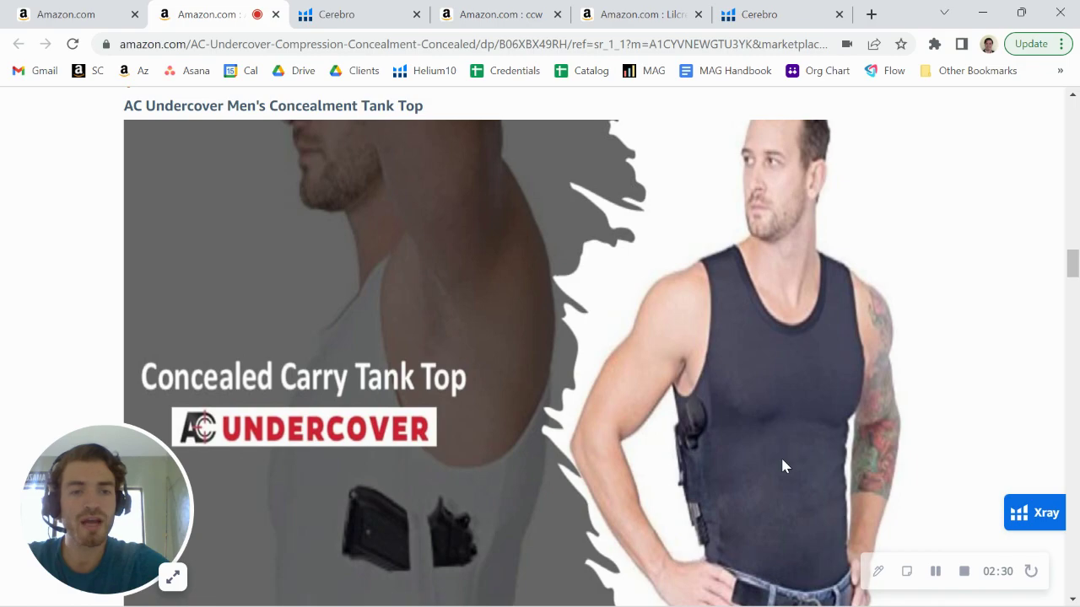
scroll(783, 466, down, 15)
scroll(785, 466, up, 12)
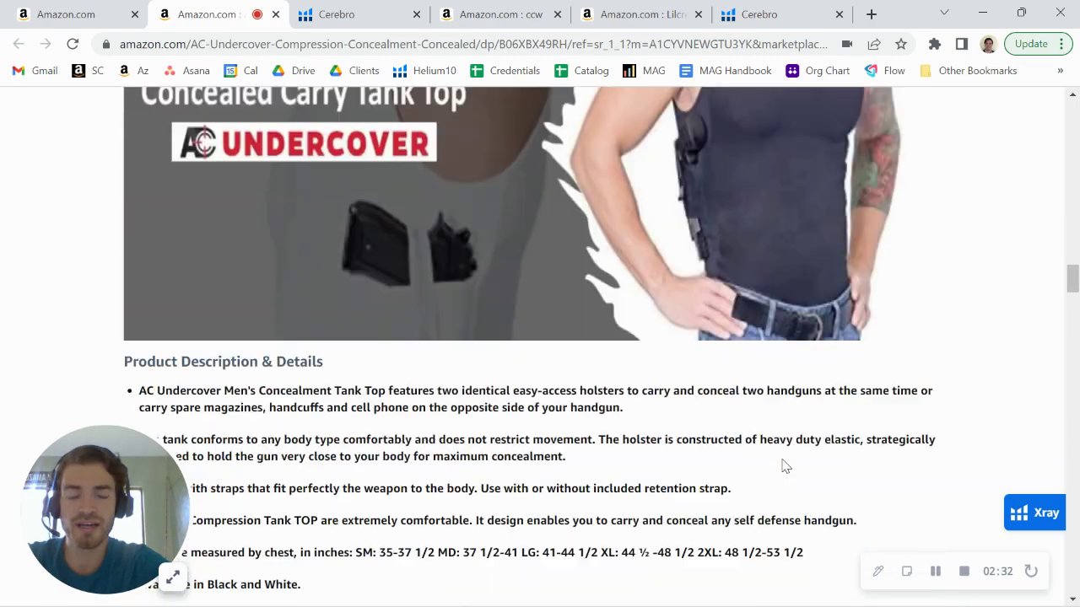
scroll(783, 467, up, 20)
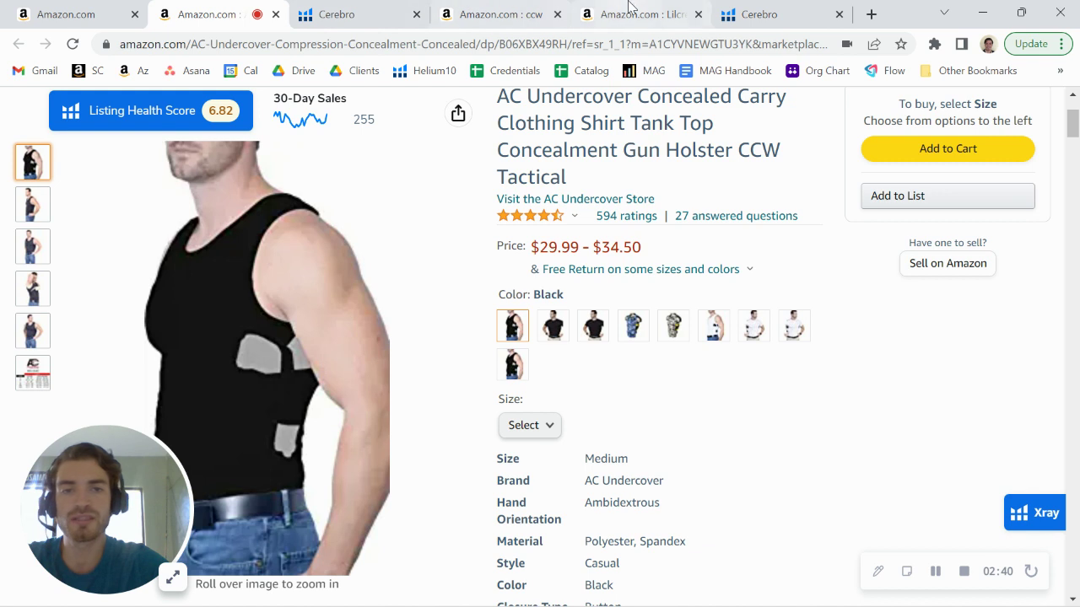
Step: Examine the competing Lilcreek listing's gallery images, including the CCW holster comparison and the undercover carry lifestyle image
click(641, 14)
scroll(609, 235, down, 1)
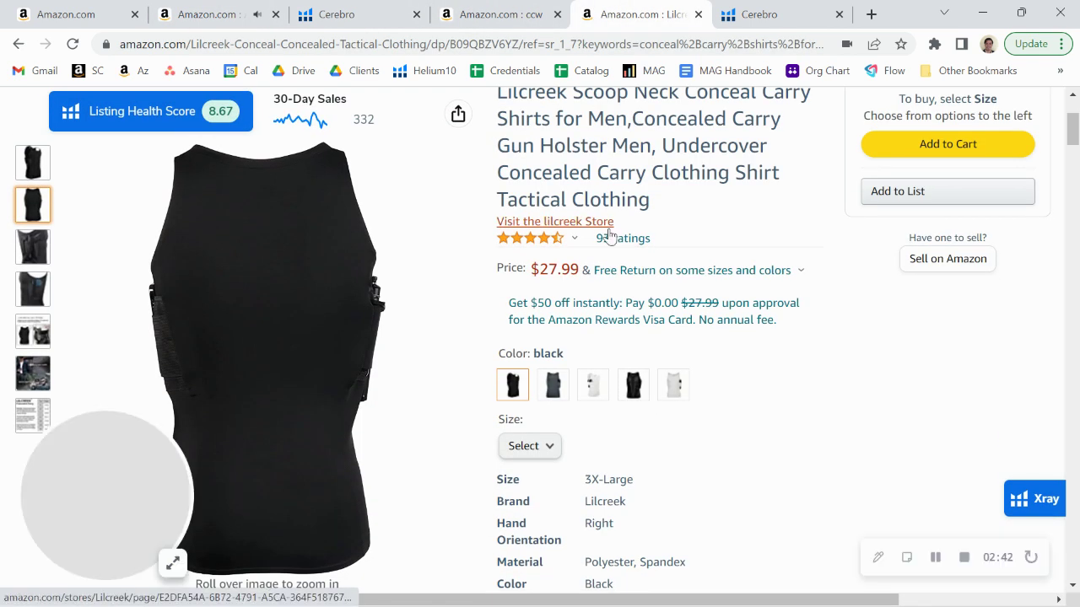
scroll(591, 235, up, 1)
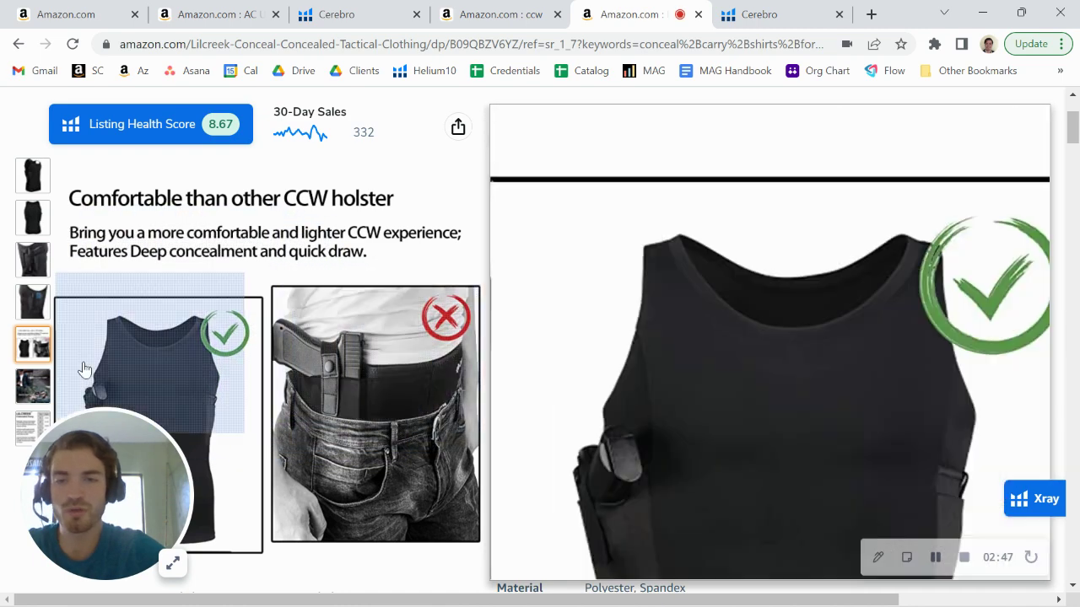
mouse_move(32, 386)
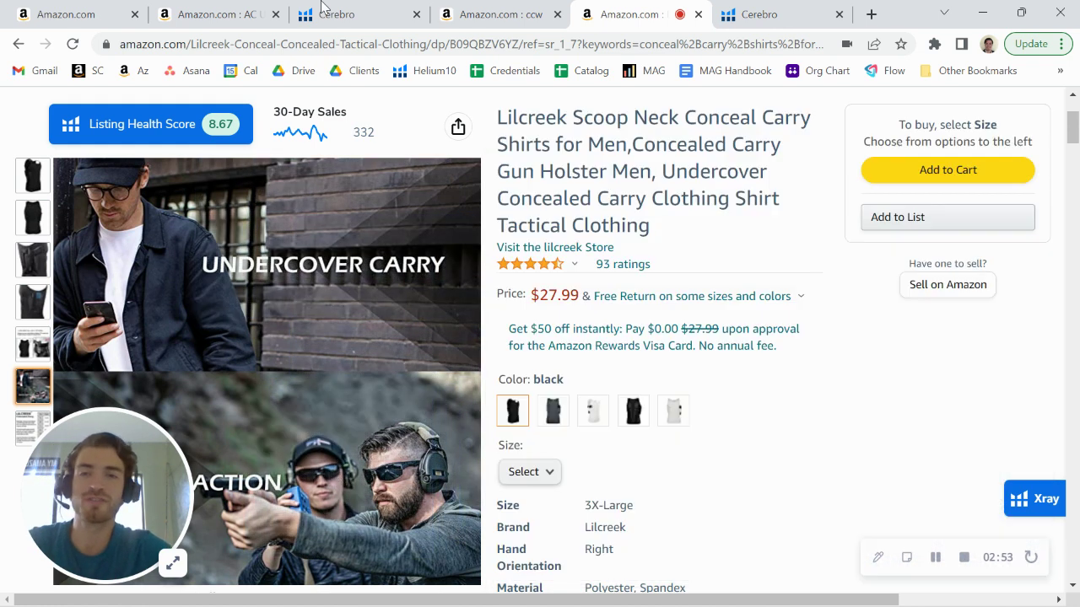
Step: Compare the AC Undercover gallery images with Lilcreek's lifestyle and size chart images, ending on the AC Undercover listing
click(226, 12)
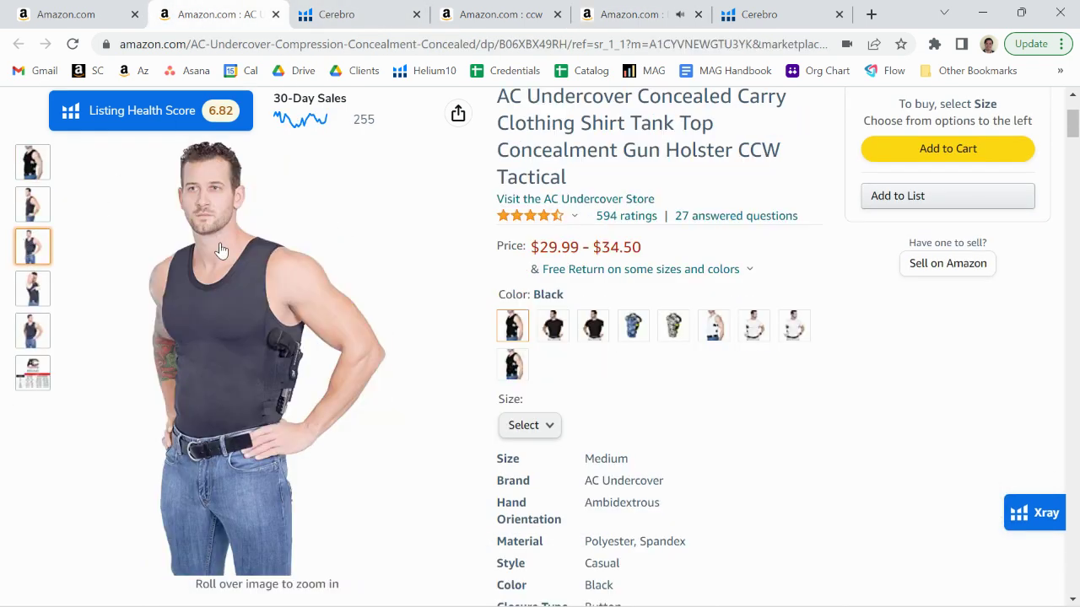
click(603, 15)
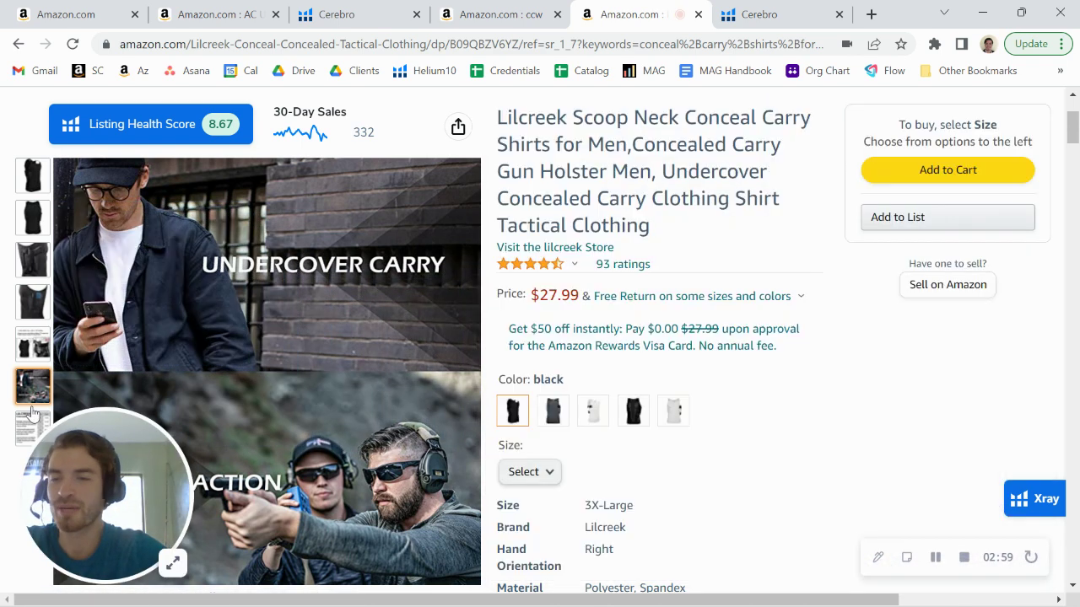
mouse_move(31, 426)
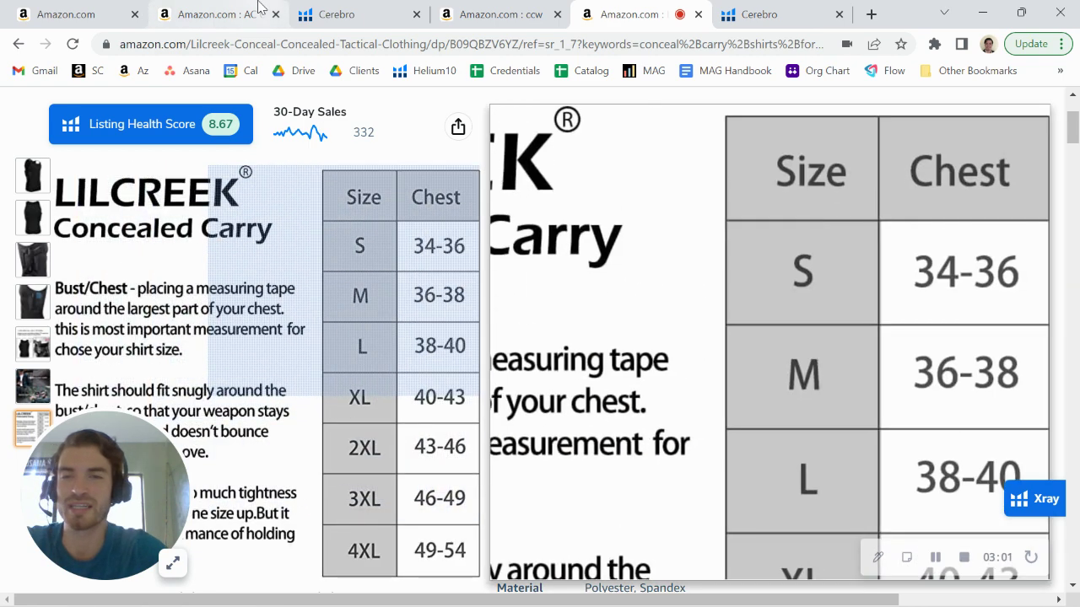
click(259, 8)
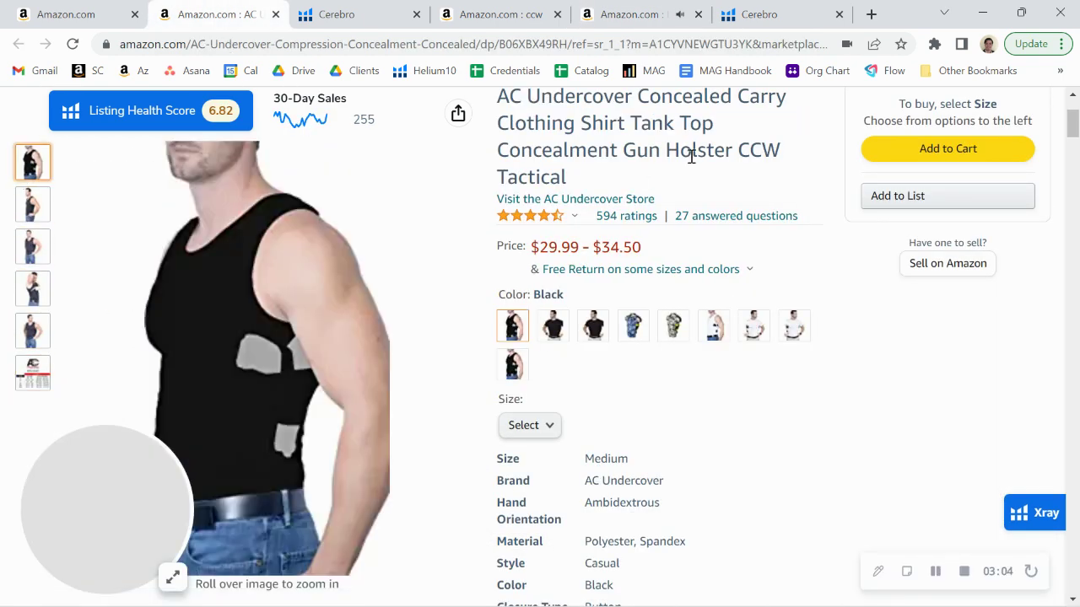
scroll(691, 156, up, 1)
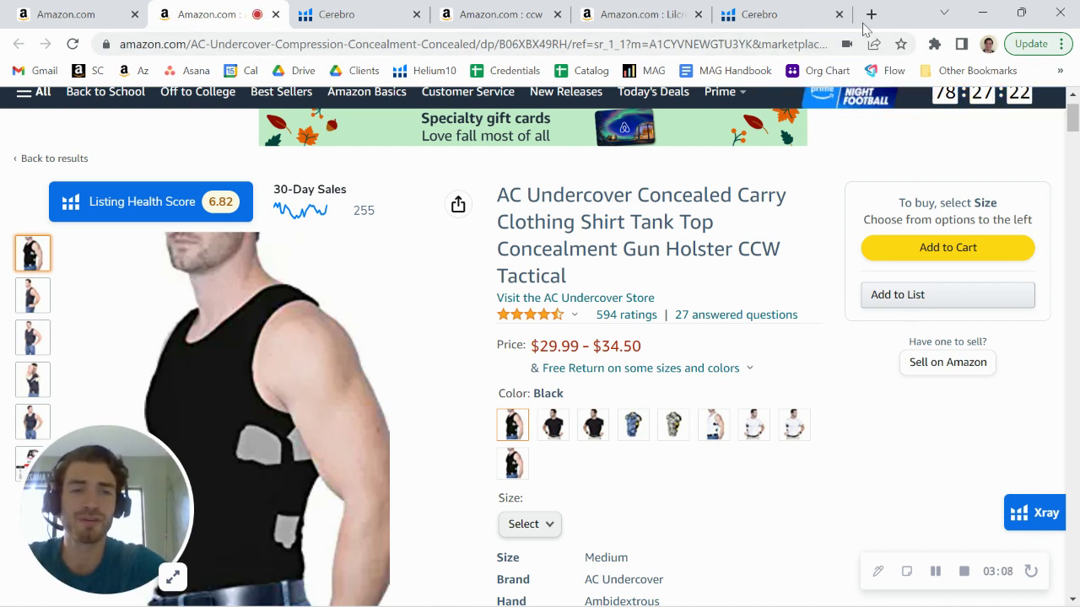
Step: Open myamazonguy.com in a new browser tab and return to the AC Undercover listing
click(871, 15)
text(myamazonguy.com)
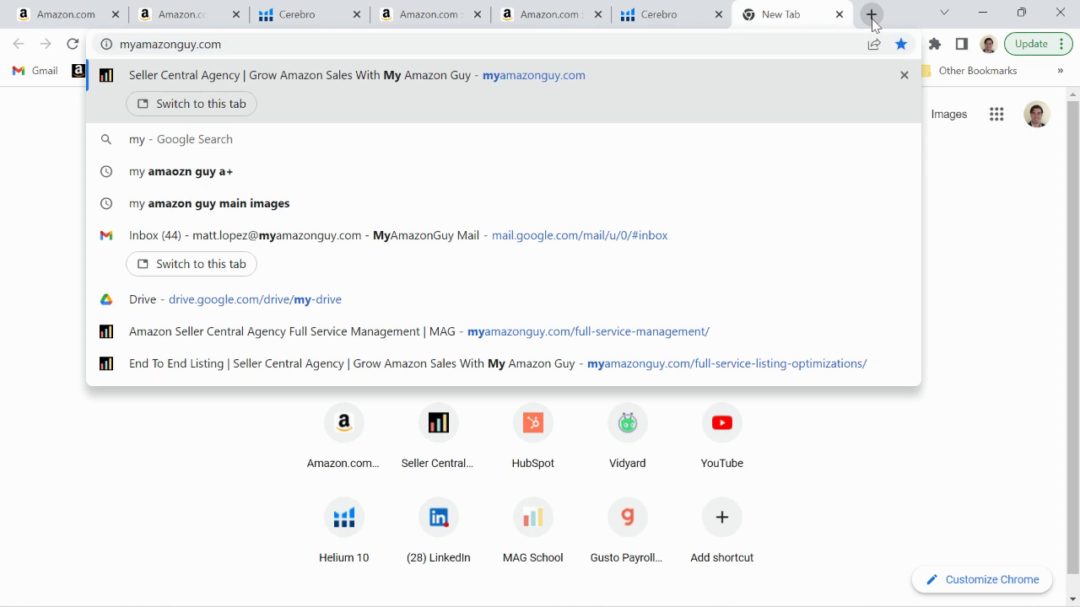
key(Return)
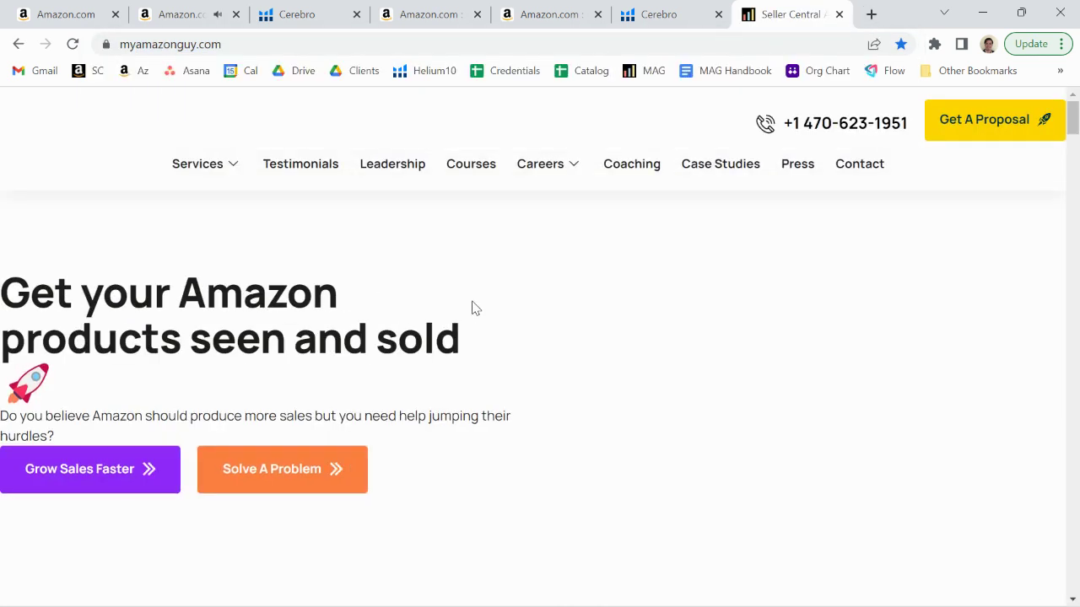
click(181, 8)
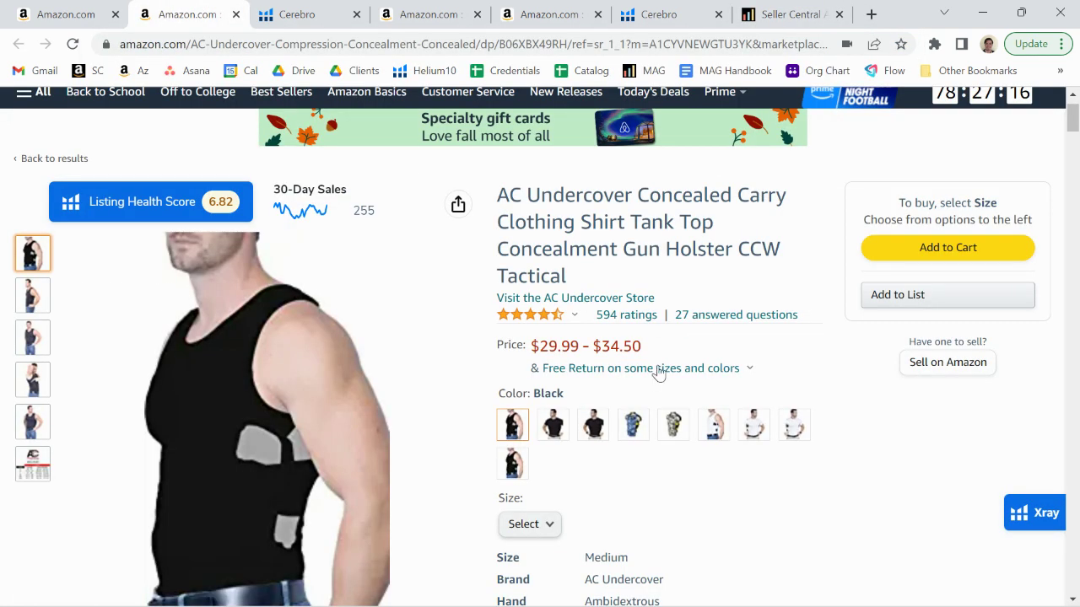